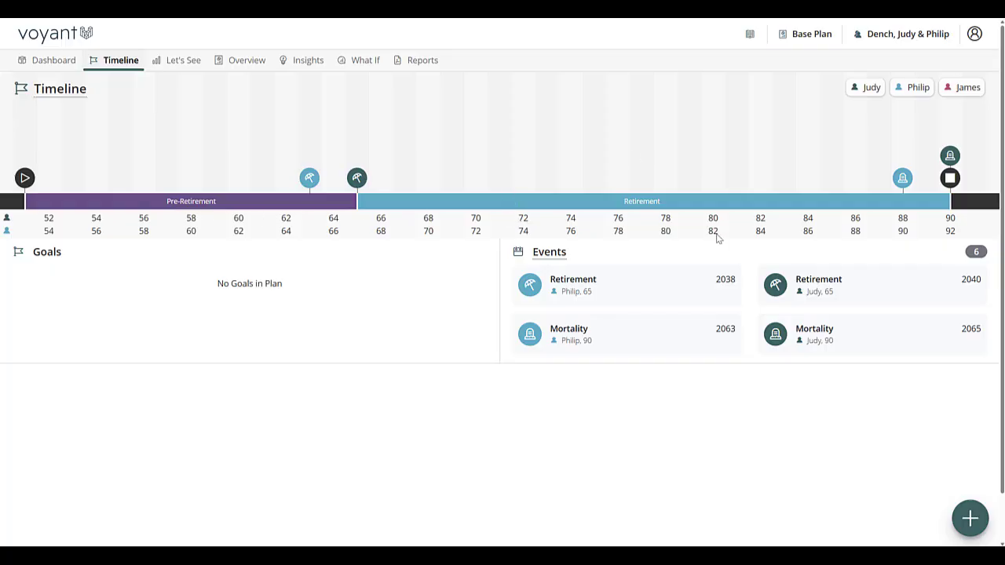
Add a Boat-type event named Slowing Down to the timeline in 2050, at the primary client's age 75.
{"action": "left_click", "coordinate": [594, 170]}
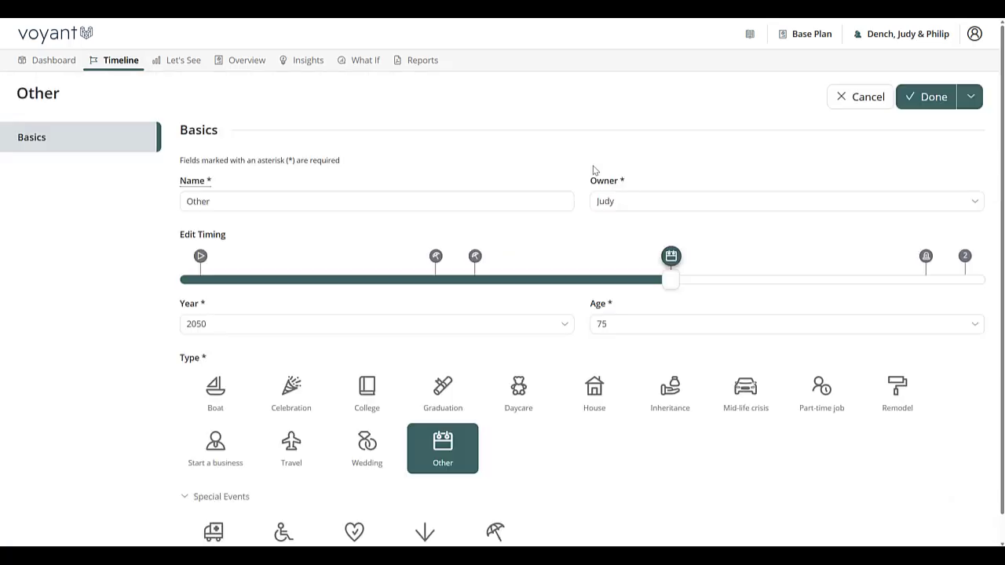
{"action": "double_click", "coordinate": [185, 201]}
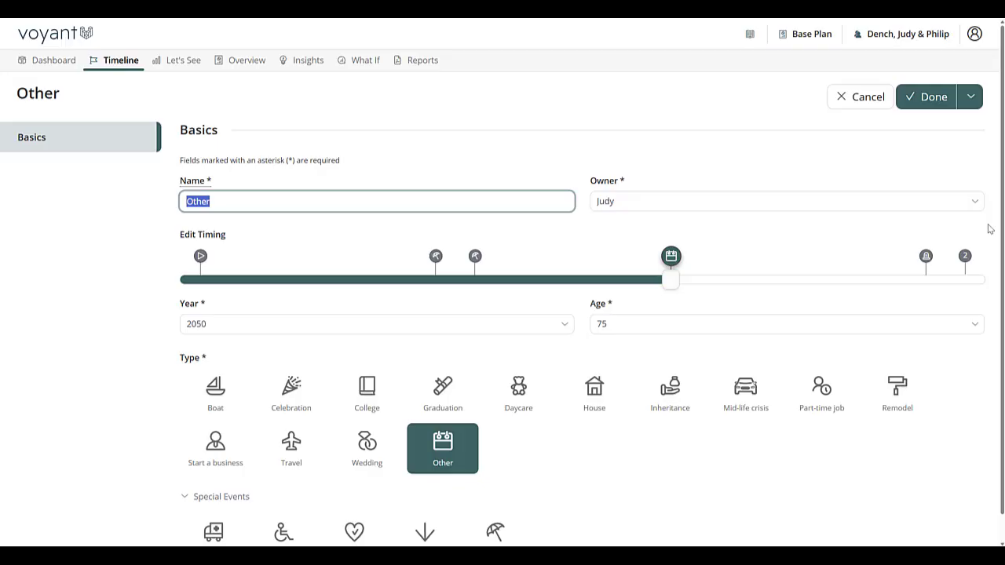
{"action": "type", "text": "Slowing Dow"}
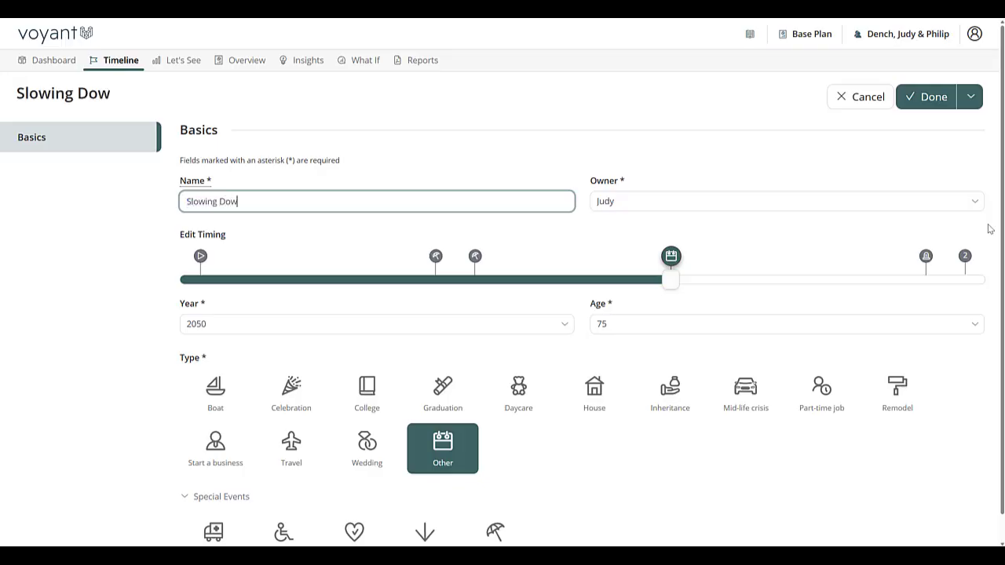
{"action": "type", "text": "n"}
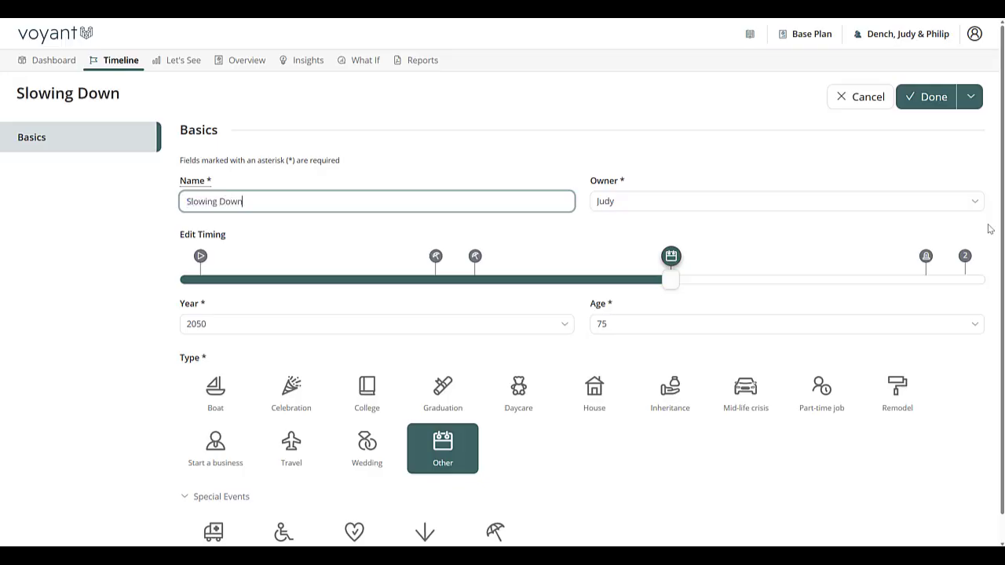
{"action": "left_click", "coordinate": [222, 404]}
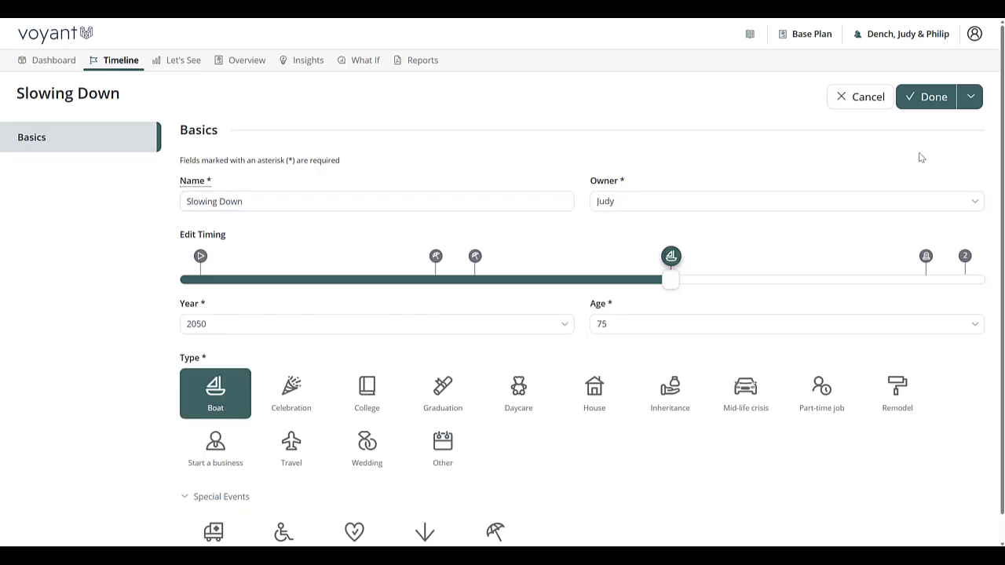
{"action": "left_click", "coordinate": [929, 98]}
Rename the Retirement stage as Early Retirement and make the Slowing Down event its end.
{"action": "mouse_move", "coordinate": [594, 187]}
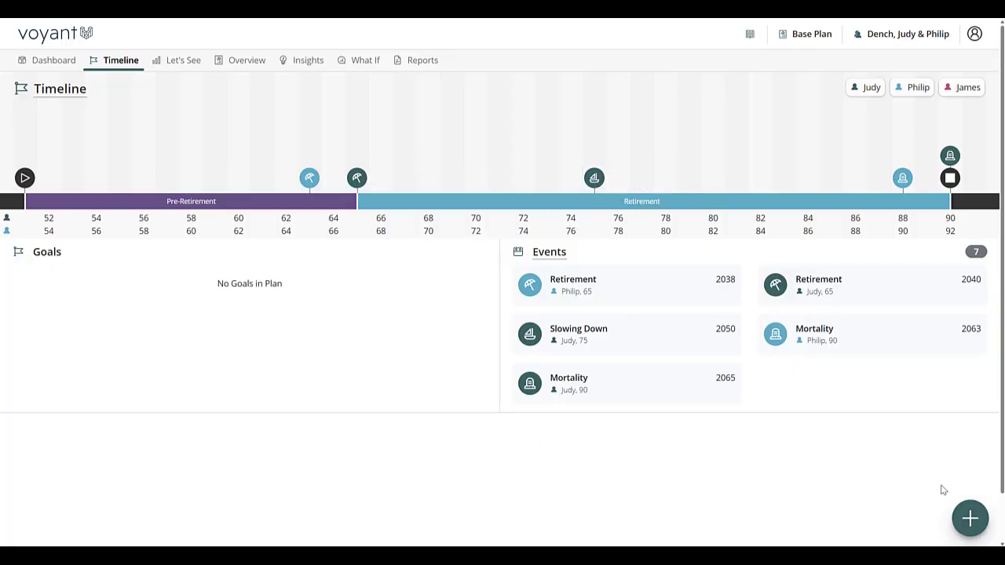
{"action": "left_click", "coordinate": [773, 206]}
{"action": "left_click", "coordinate": [185, 202]}
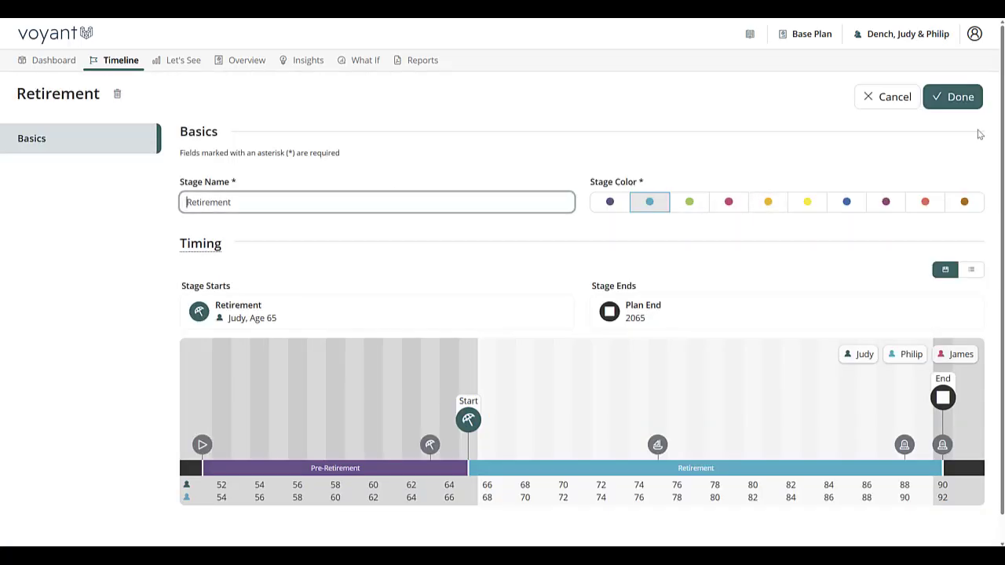
{"action": "type", "text": "Early"}
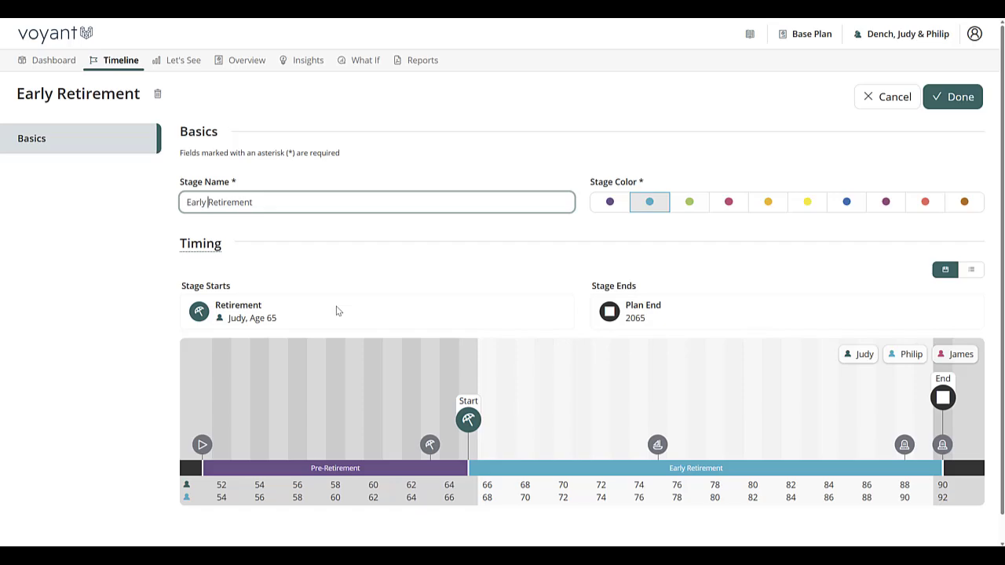
{"action": "left_click", "coordinate": [663, 451]}
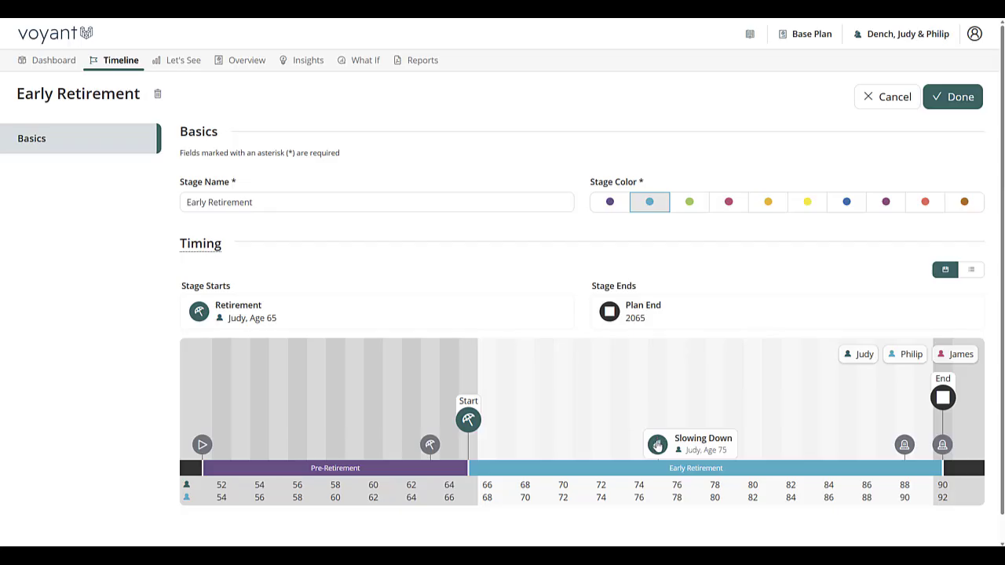
{"action": "left_click", "coordinate": [658, 446]}
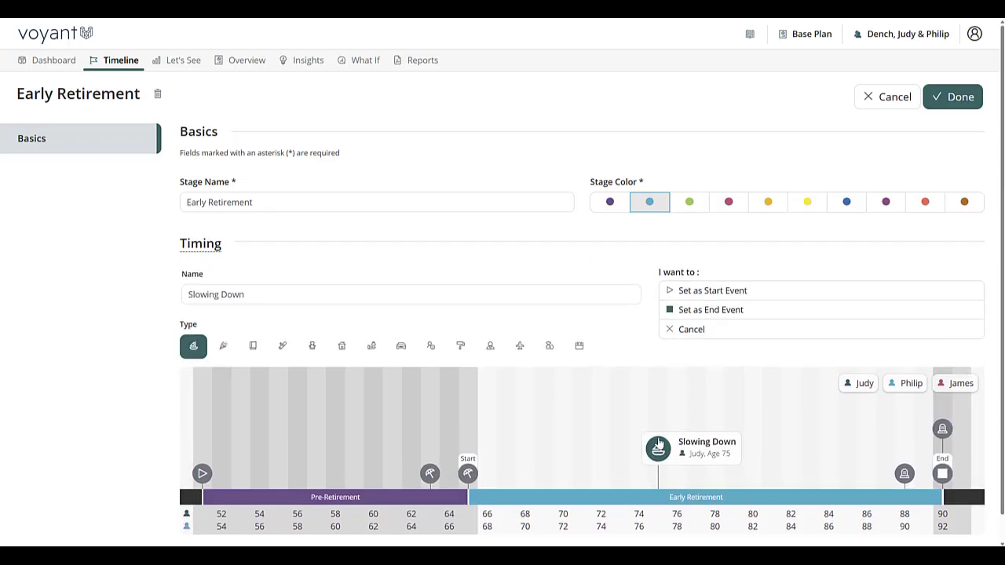
{"action": "left_click", "coordinate": [747, 311]}
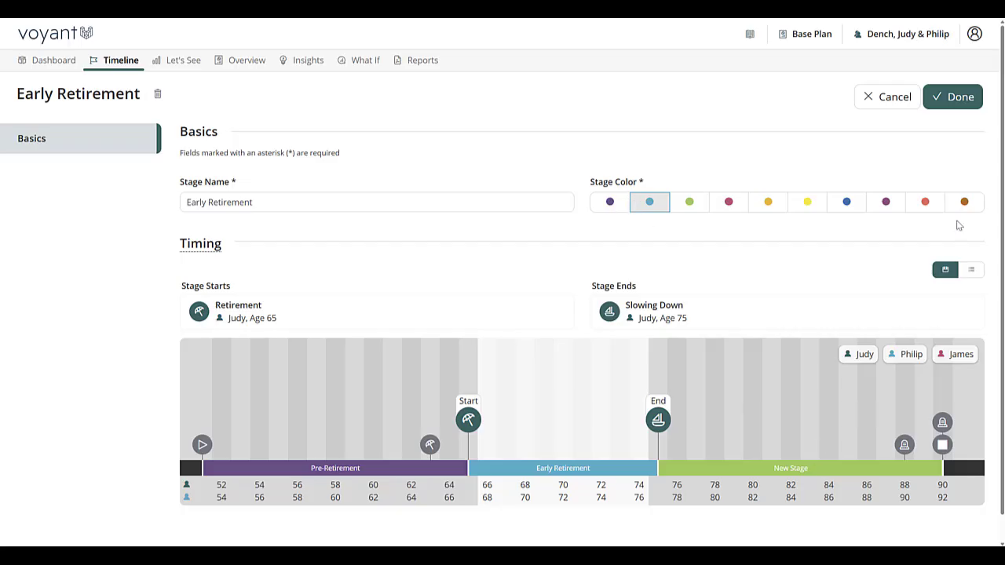
{"action": "left_click", "coordinate": [952, 96]}
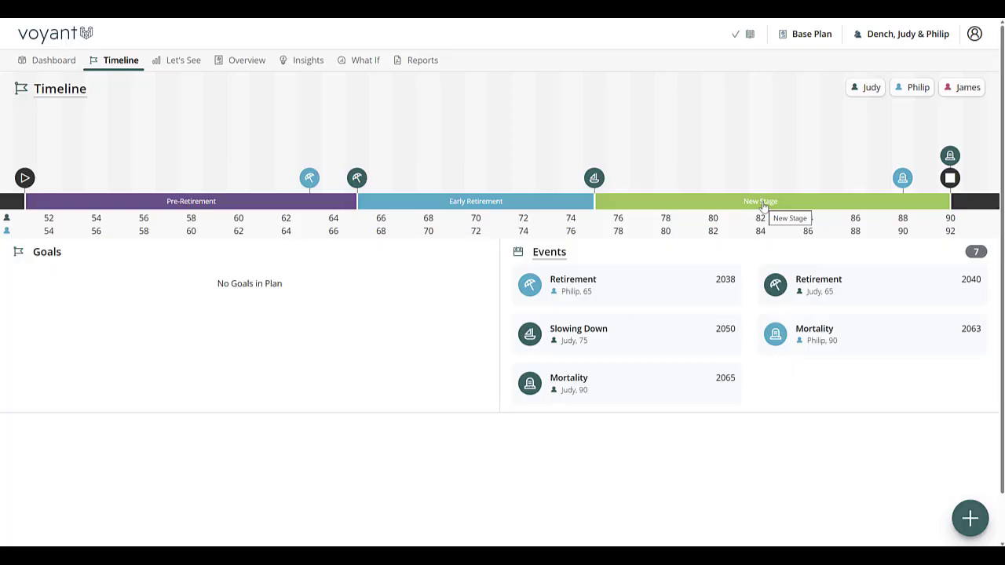
Rename the new stage following Early Retirement as Later Retirement and set its color to magenta-purple.
{"action": "left_click", "coordinate": [763, 206]}
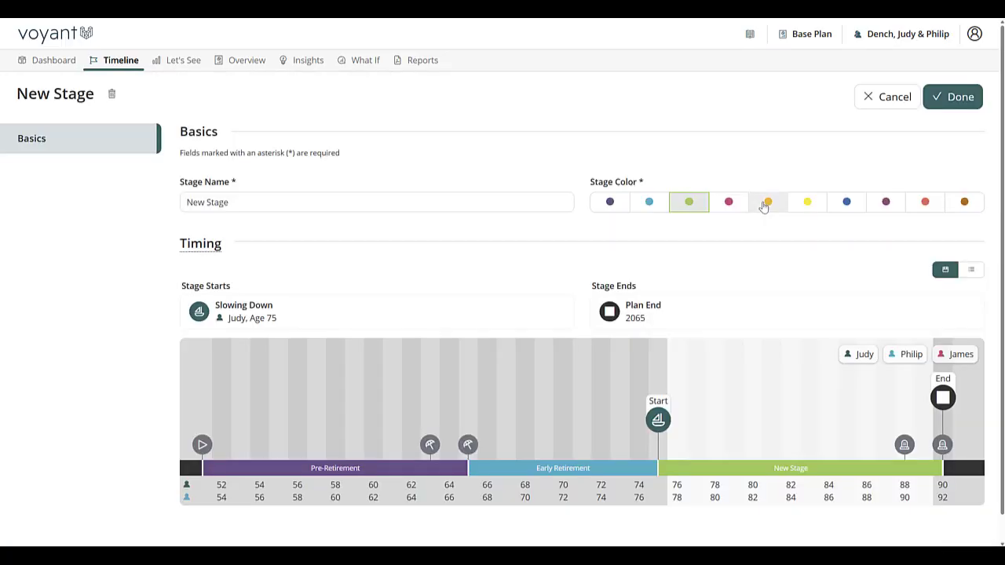
{"action": "left_click_drag", "start_coordinate": [234, 201], "coordinate": [149, 206]}
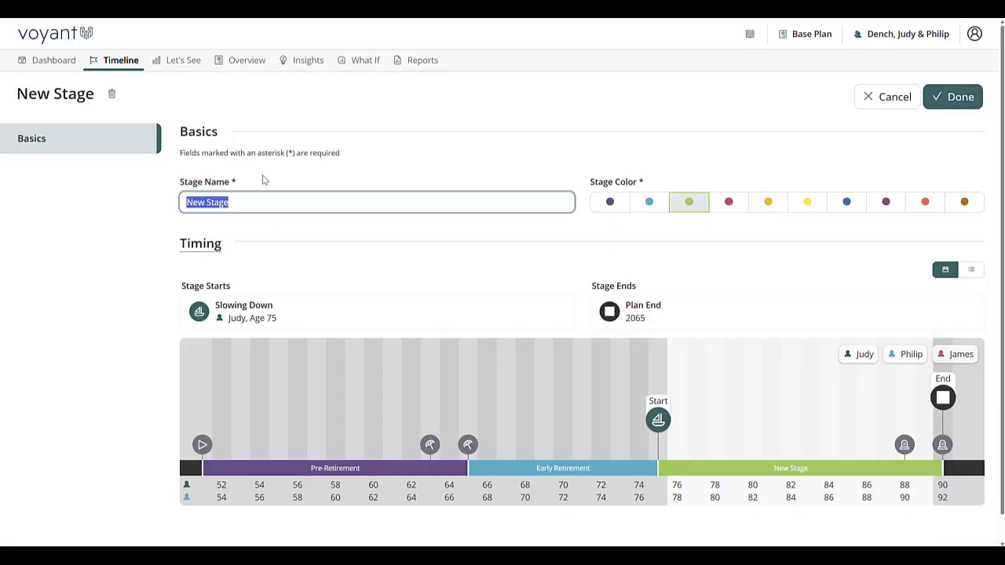
{"action": "type", "text": "Later"}
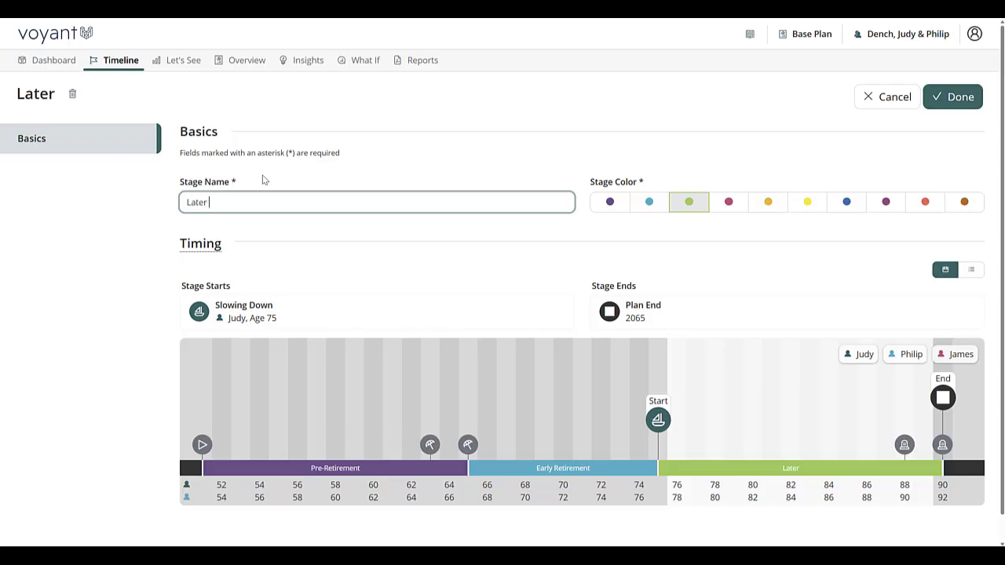
{"action": "type", "text": " Retirement"}
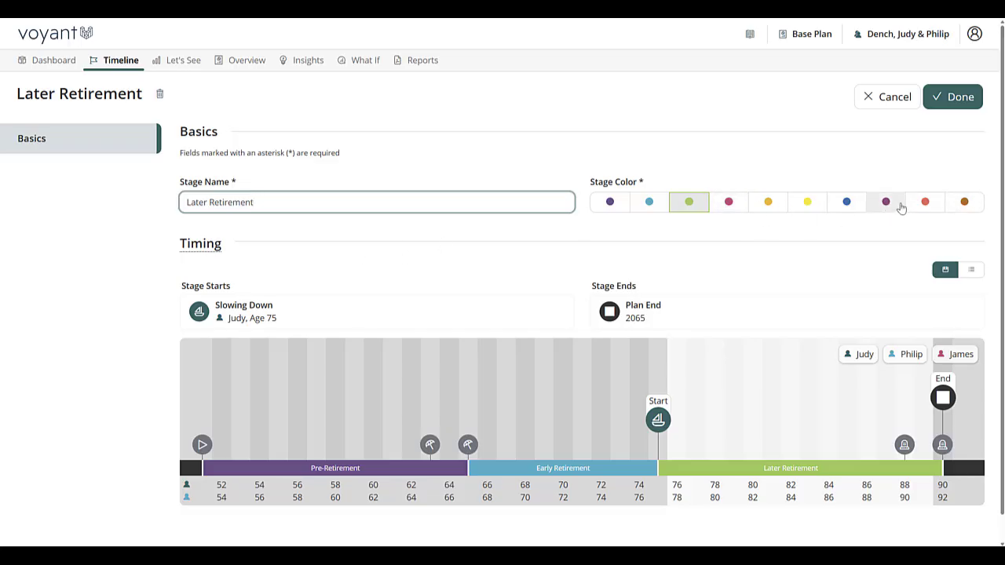
{"action": "left_click", "coordinate": [886, 203]}
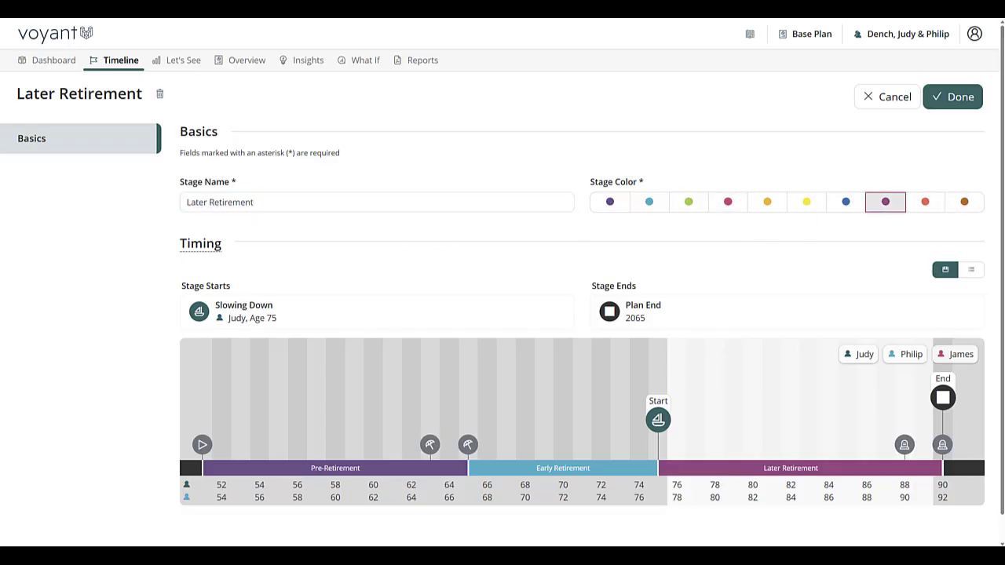
{"action": "left_click", "coordinate": [953, 96]}
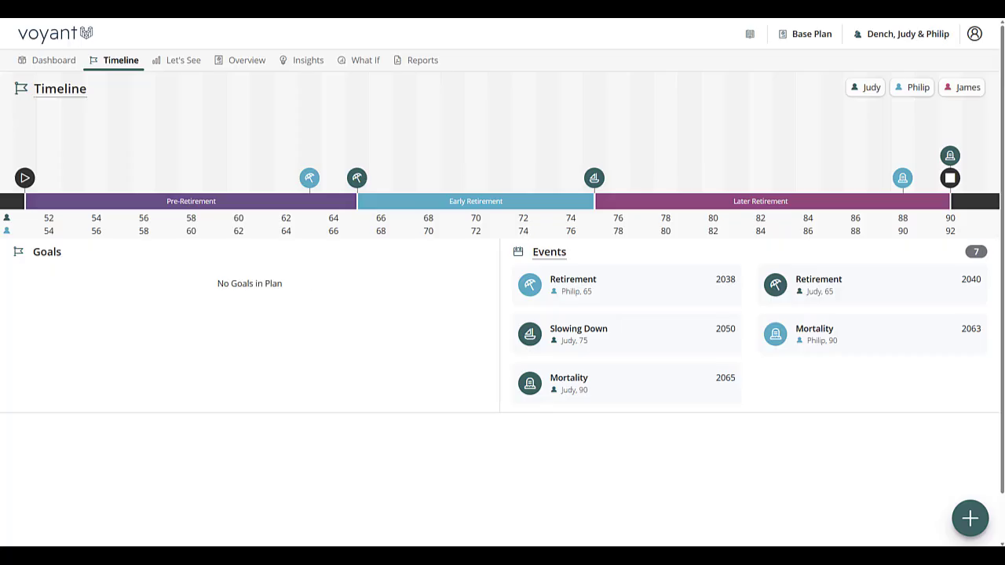
Add a Milestone Goal named Family Vacation with an amount of $20,000 and Leisure priority.
{"action": "left_click", "coordinate": [970, 518]}
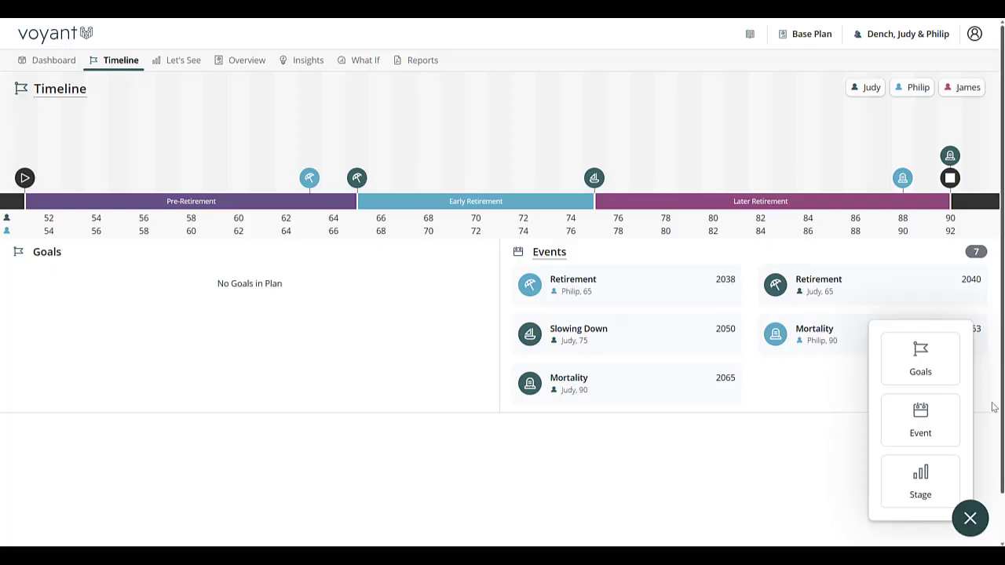
{"action": "left_click", "coordinate": [935, 364]}
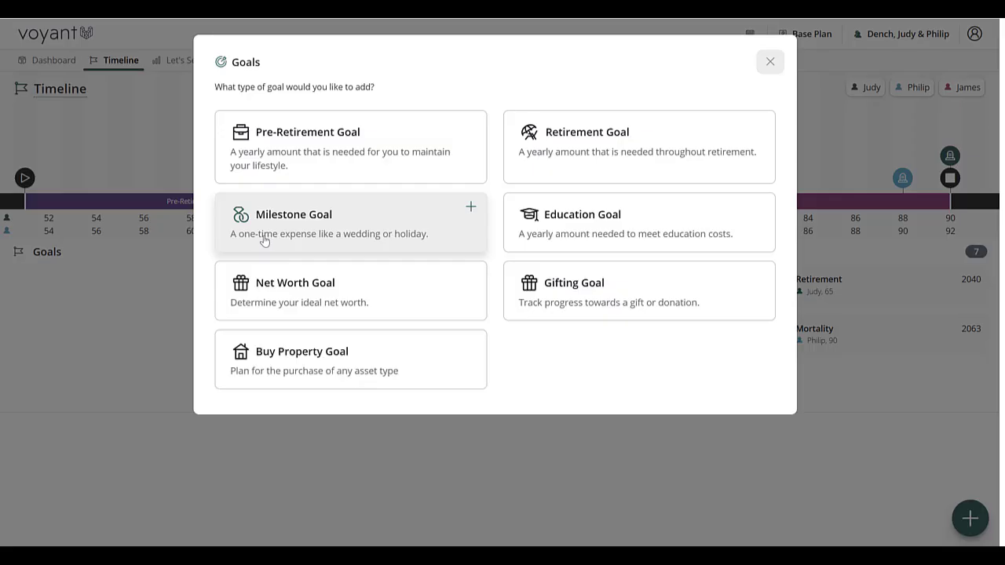
{"action": "left_click", "coordinate": [347, 248]}
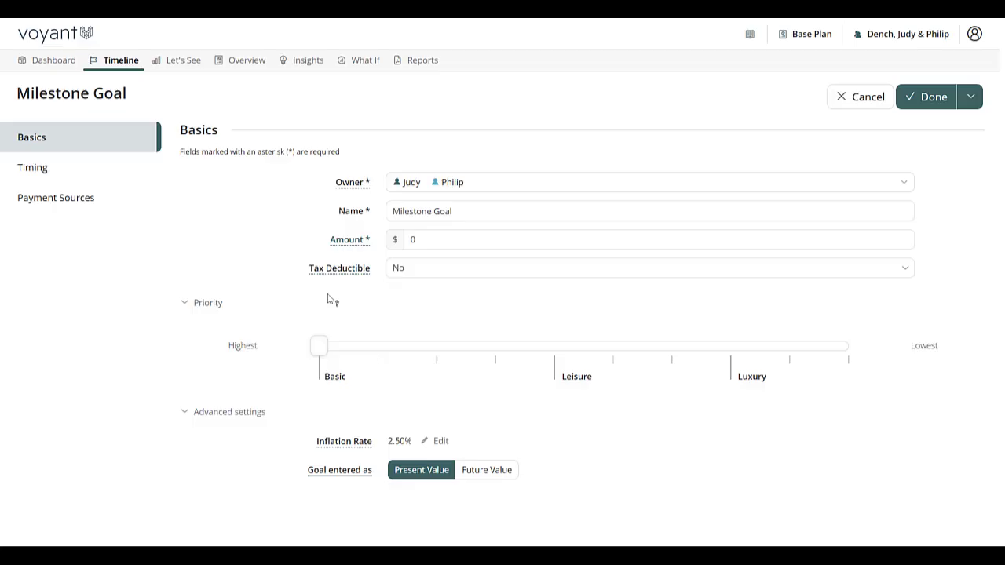
{"action": "triple_click", "coordinate": [505, 210]}
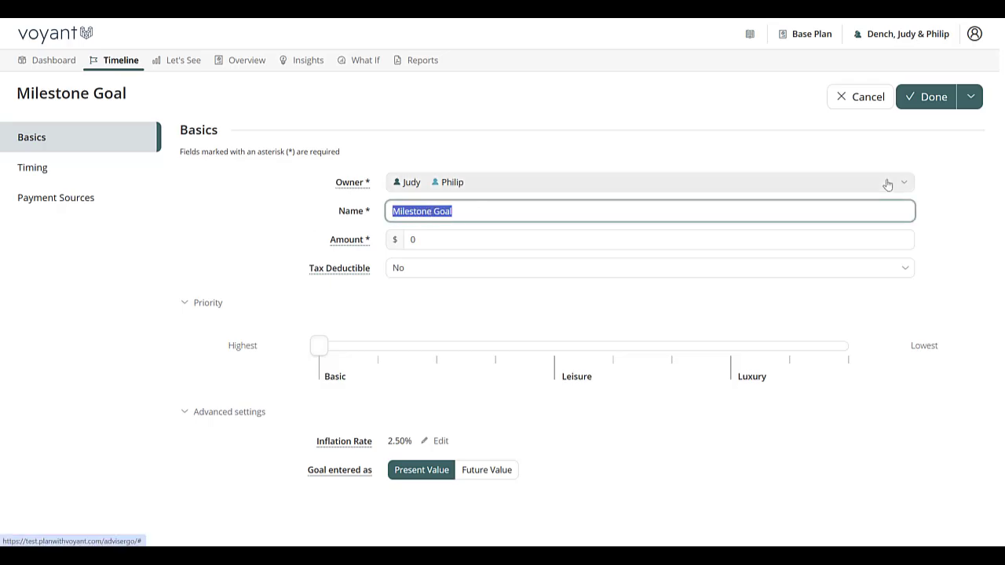
{"action": "type", "text": "Fa"}
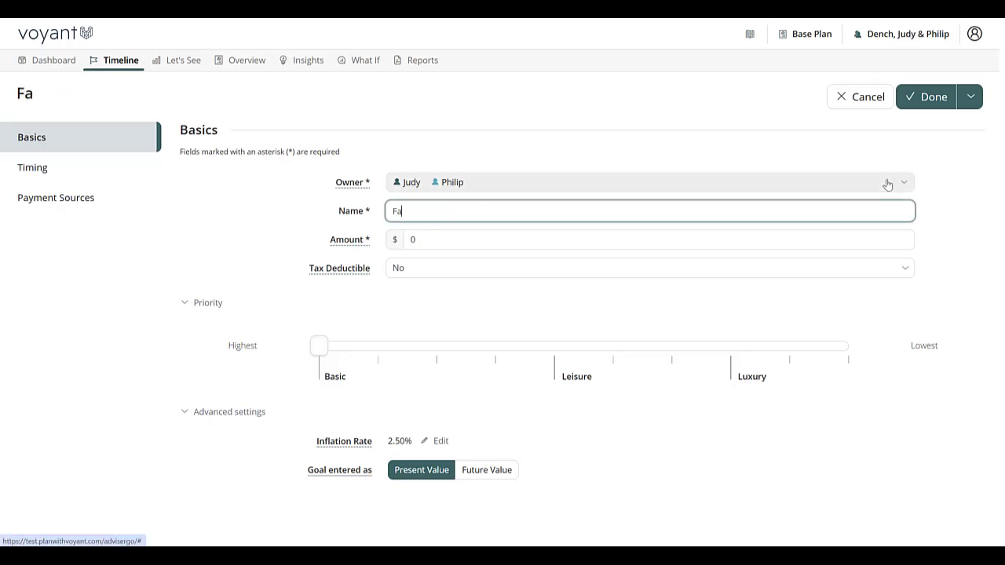
{"action": "type", "text": "mily Vacation"}
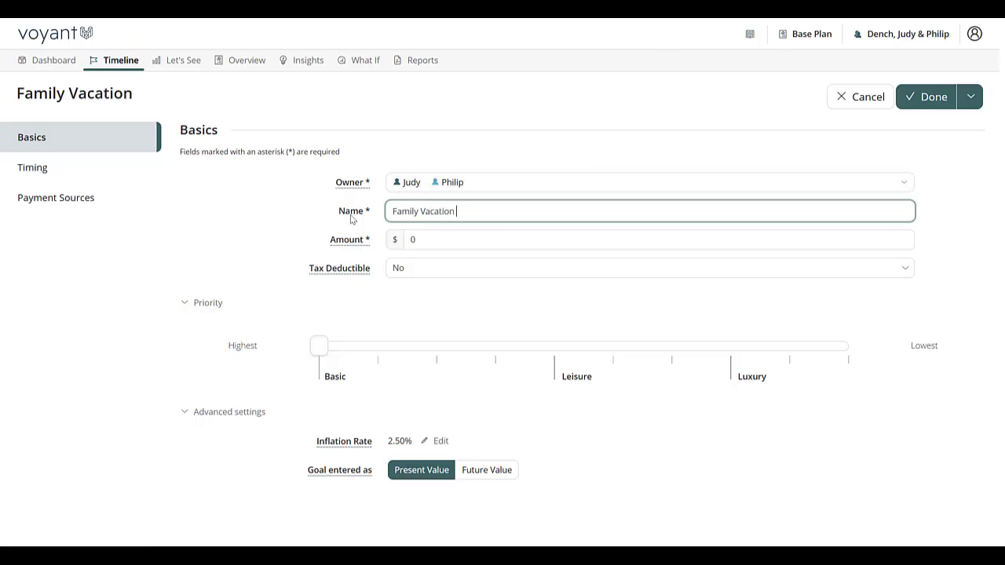
{"action": "key", "text": "Tab"}
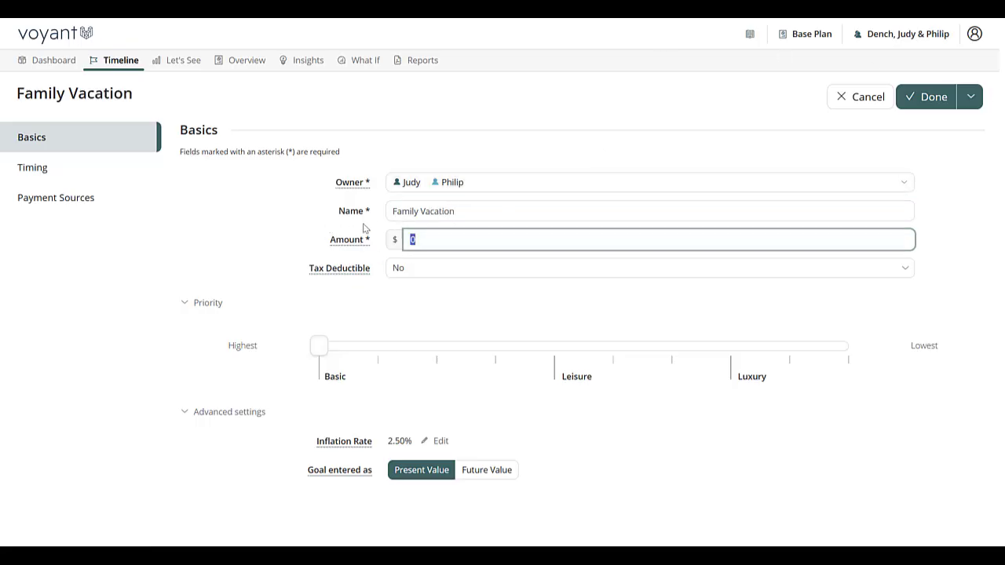
{"action": "type", "text": "200000"}
{"action": "left_click_drag", "start_coordinate": [317, 348], "coordinate": [544, 367]}
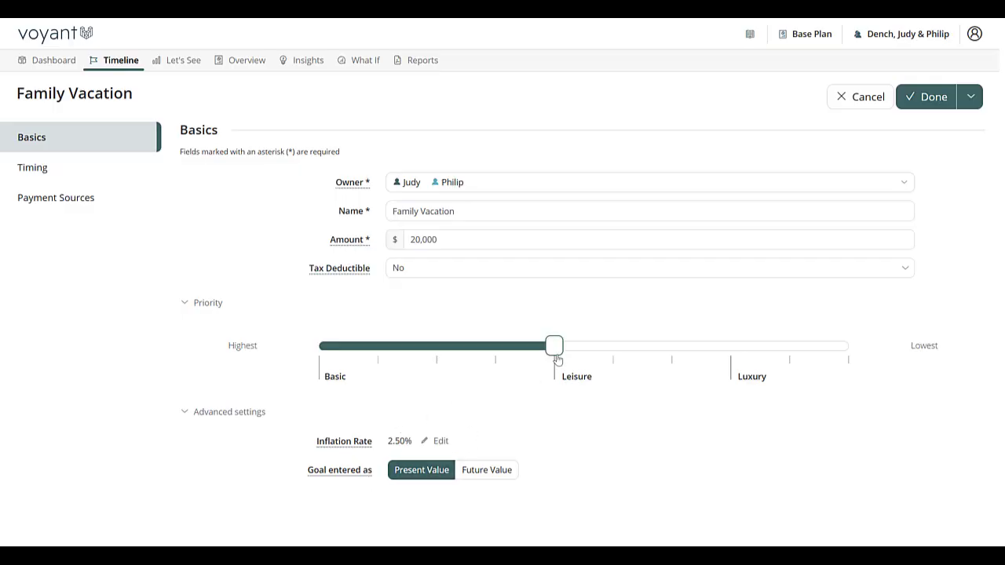
Time the vacation goal with a new Celebration-type start event at the primary client's age 54 and save the goal.
{"action": "left_click", "coordinate": [37, 170]}
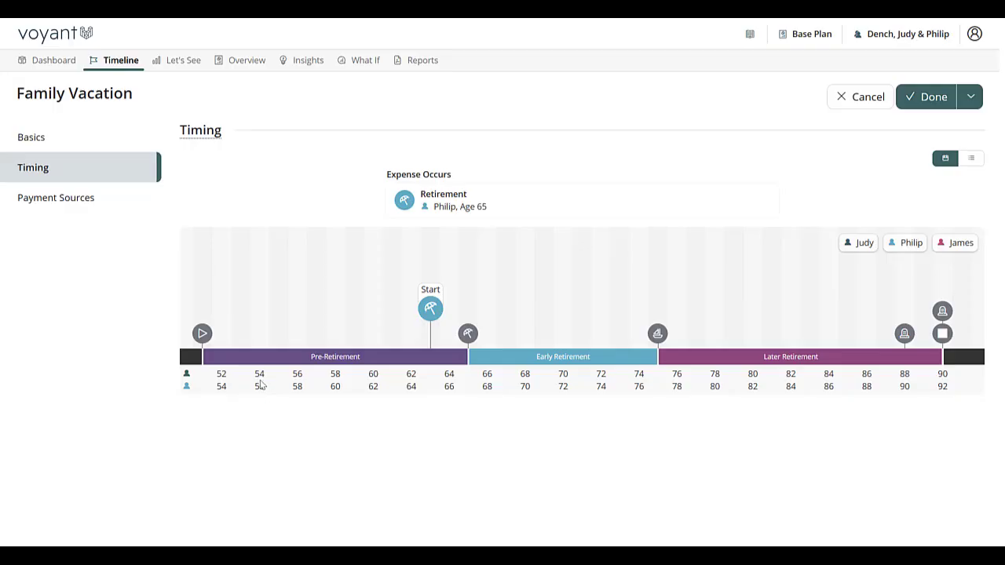
{"action": "left_click", "coordinate": [260, 321]}
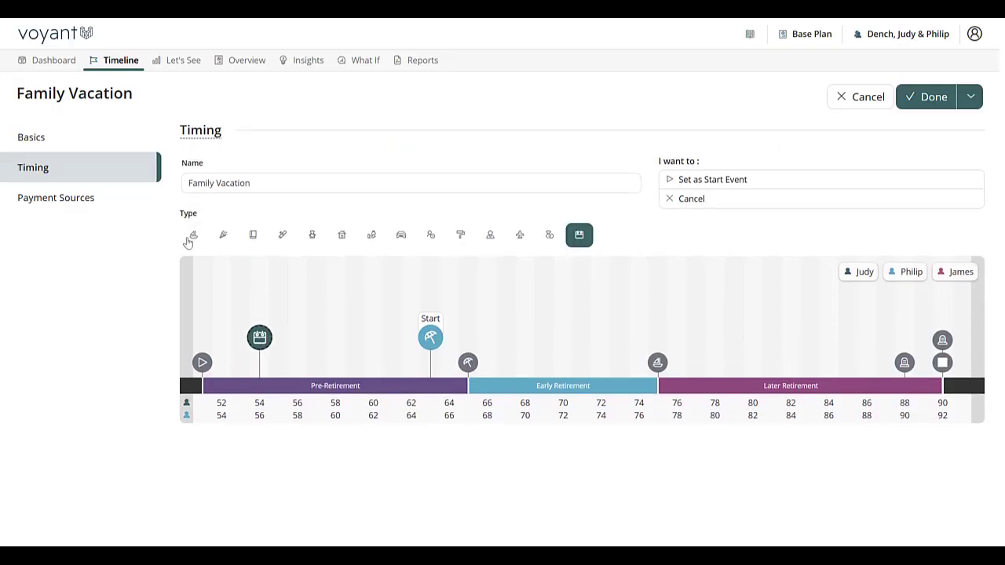
{"action": "left_click", "coordinate": [223, 235]}
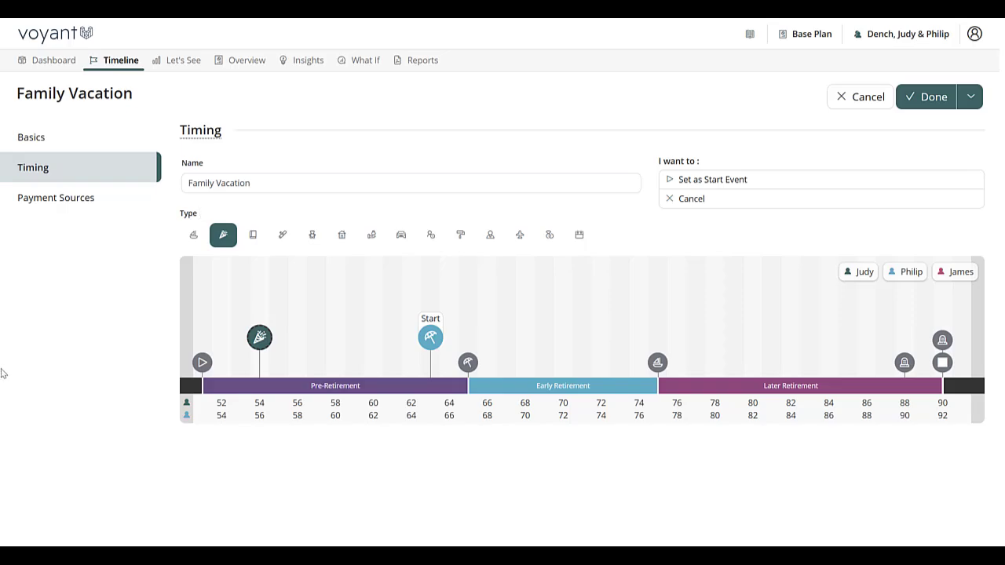
{"action": "left_click", "coordinate": [277, 183]}
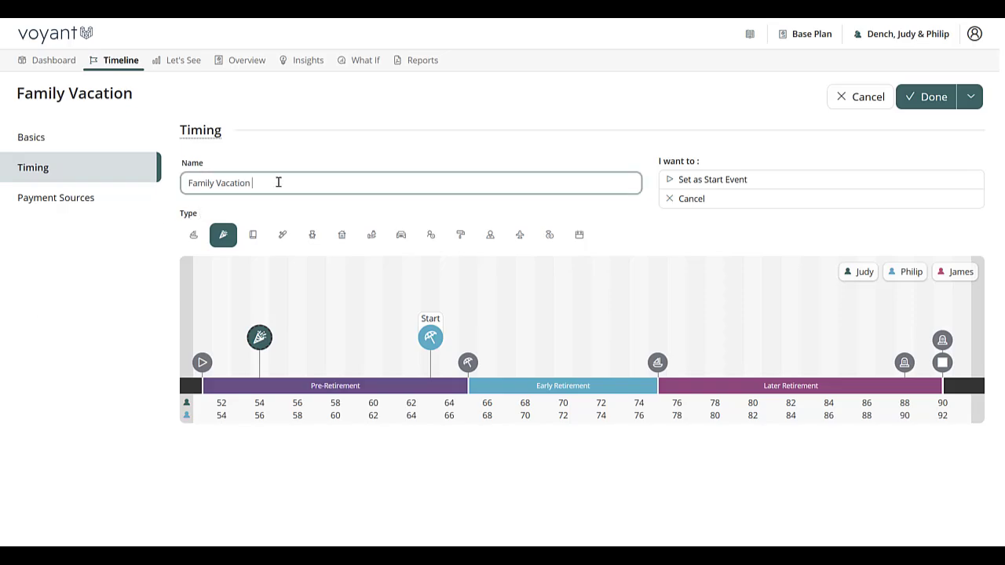
{"action": "left_click", "coordinate": [711, 180]}
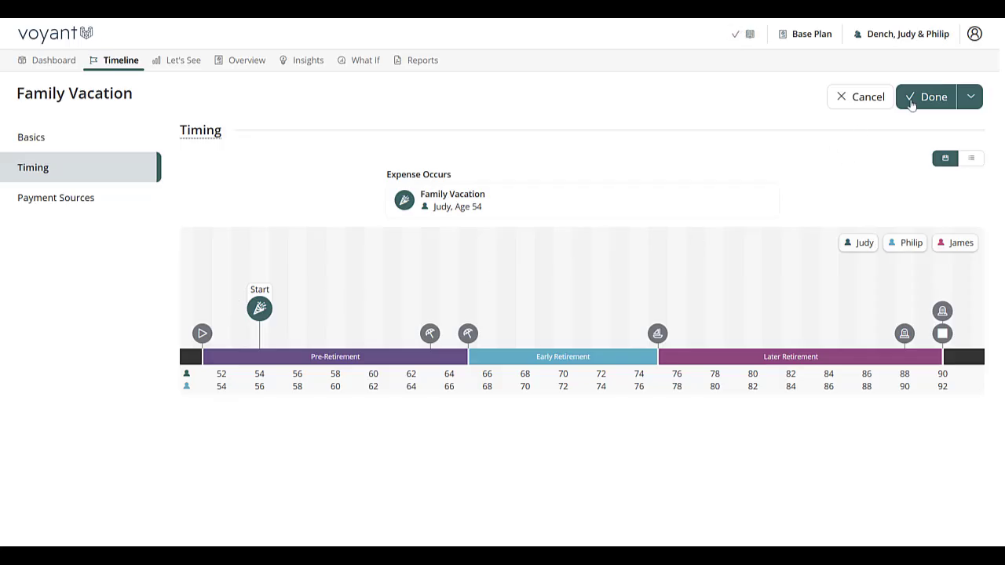
{"action": "left_click", "coordinate": [931, 96]}
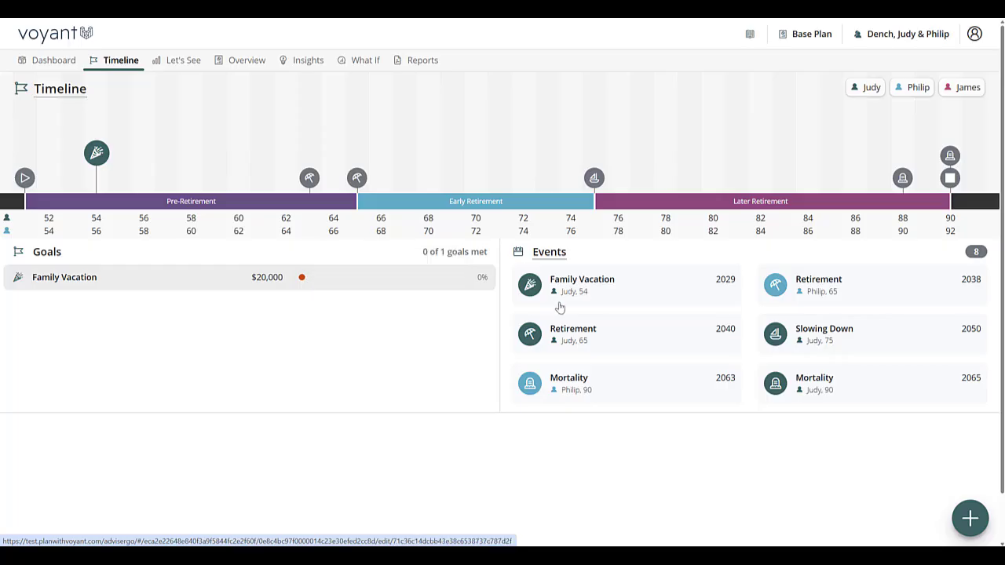
Review the vacation goal's effect on cash flow and its expense details in the year view for 2029.
{"action": "left_click", "coordinate": [47, 65]}
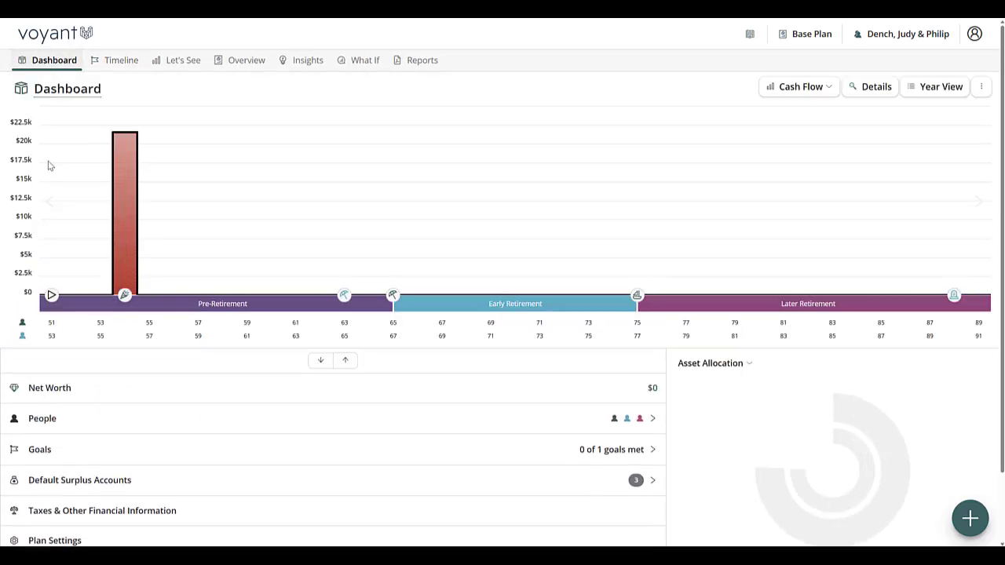
{"action": "mouse_move", "coordinate": [125, 209]}
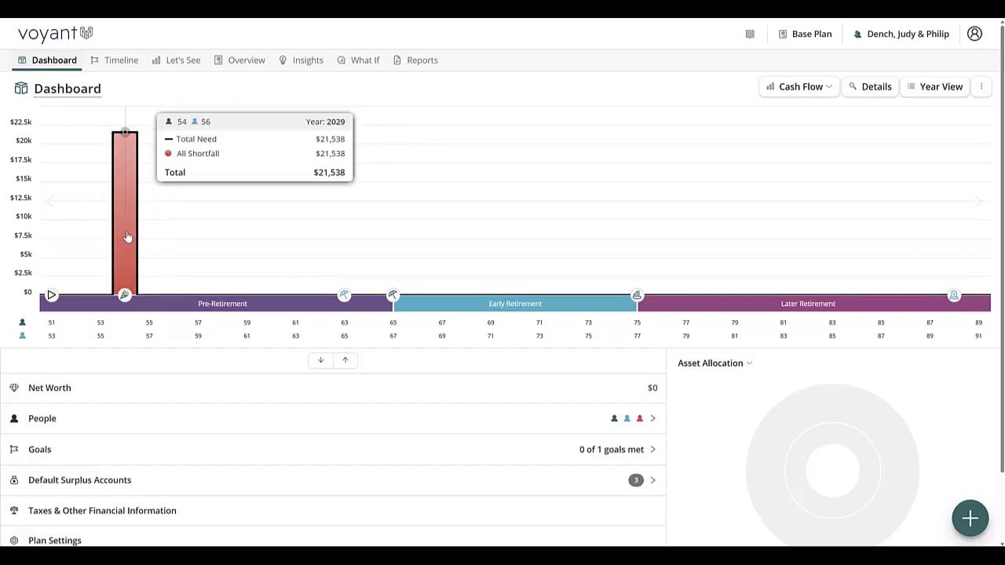
{"action": "left_click", "coordinate": [936, 86]}
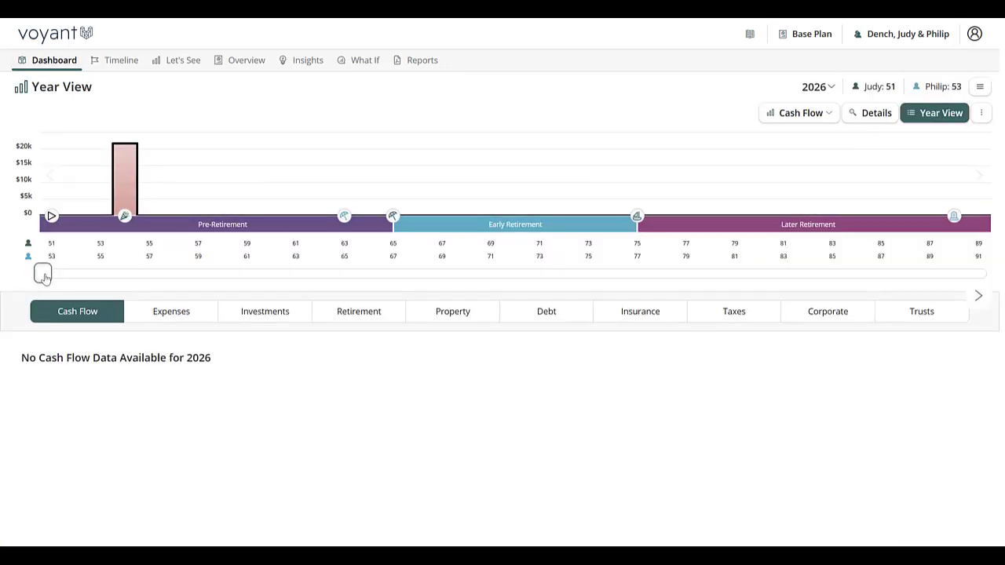
{"action": "left_click_drag", "start_coordinate": [44, 276], "coordinate": [93, 280]}
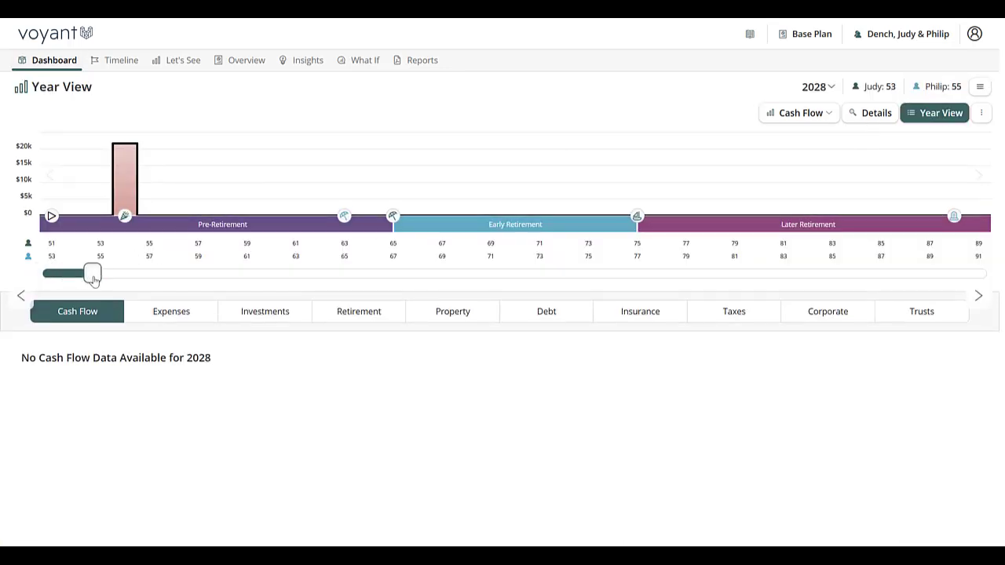
{"action": "left_click", "coordinate": [179, 319]}
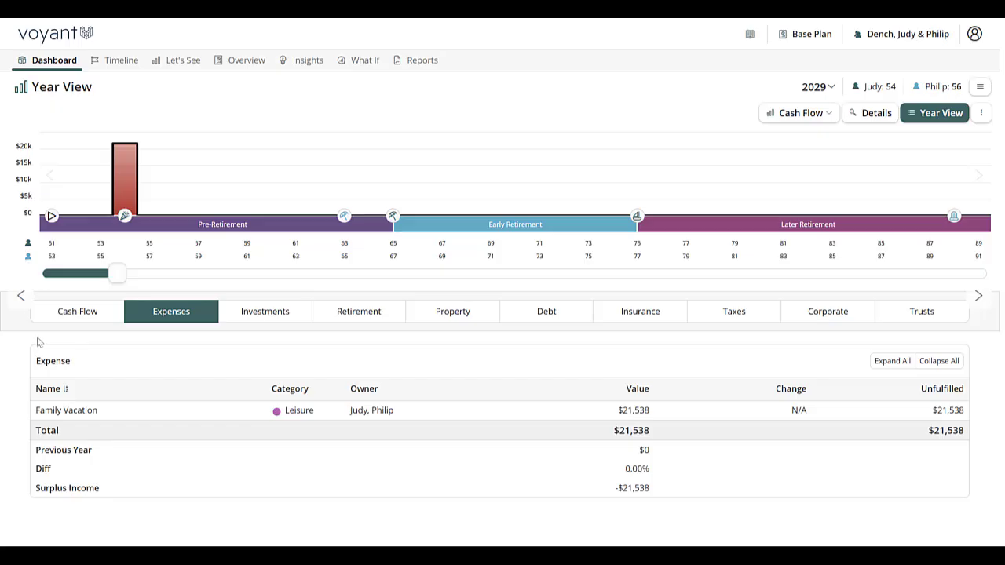
Add a Retirement Goal to the timeline with an annual amount of $100,000 and check its start and end timing.
{"action": "left_click", "coordinate": [119, 60]}
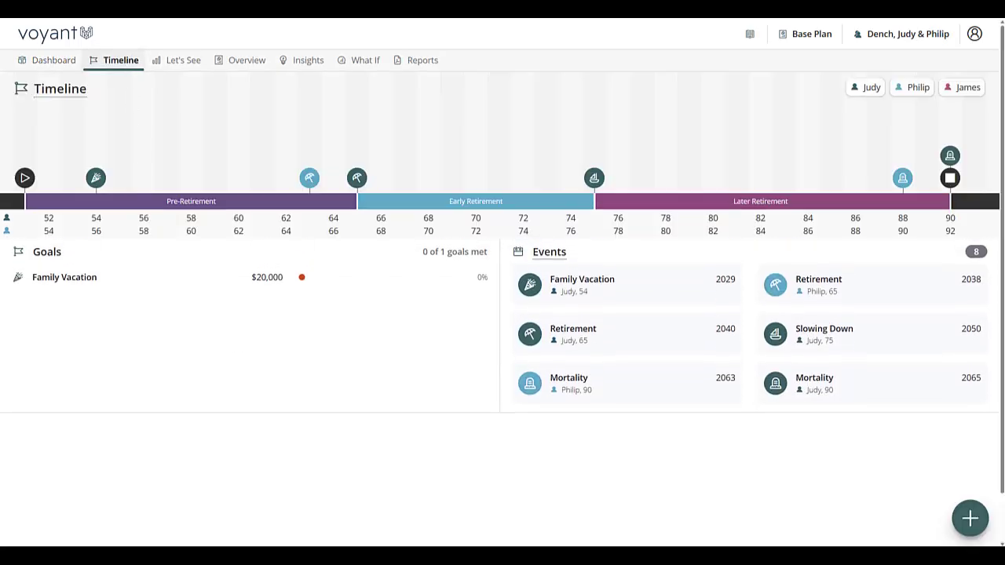
{"action": "left_click", "coordinate": [972, 521]}
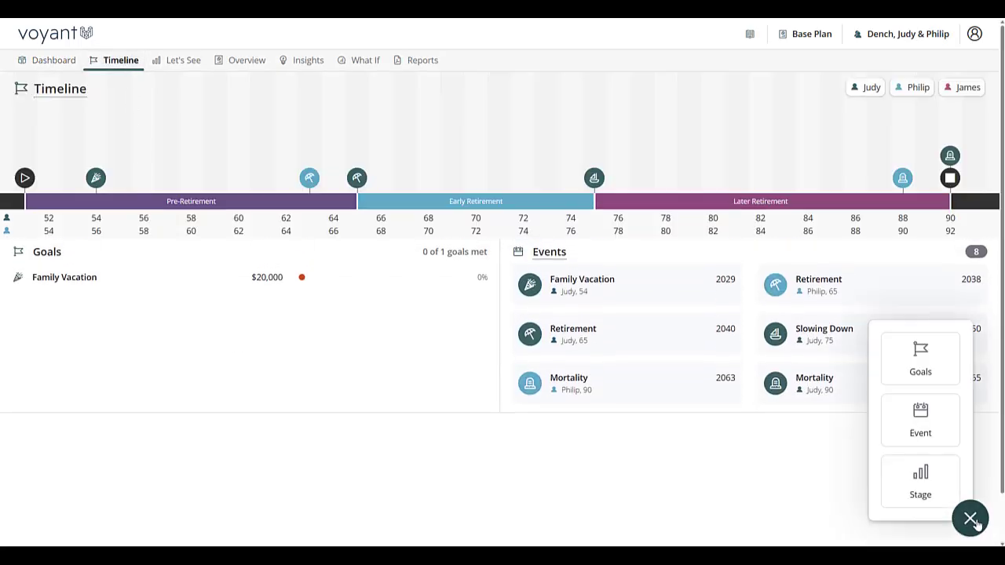
{"action": "left_click", "coordinate": [972, 521]}
{"action": "left_click", "coordinate": [972, 521]}
{"action": "left_click", "coordinate": [936, 369]}
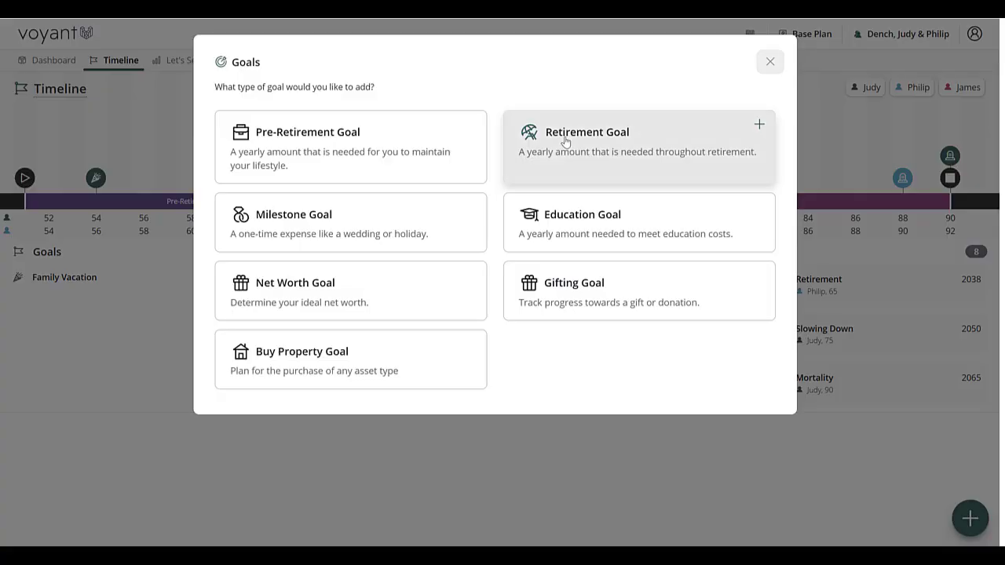
{"action": "left_click", "coordinate": [565, 141]}
{"action": "left_click", "coordinate": [452, 240]}
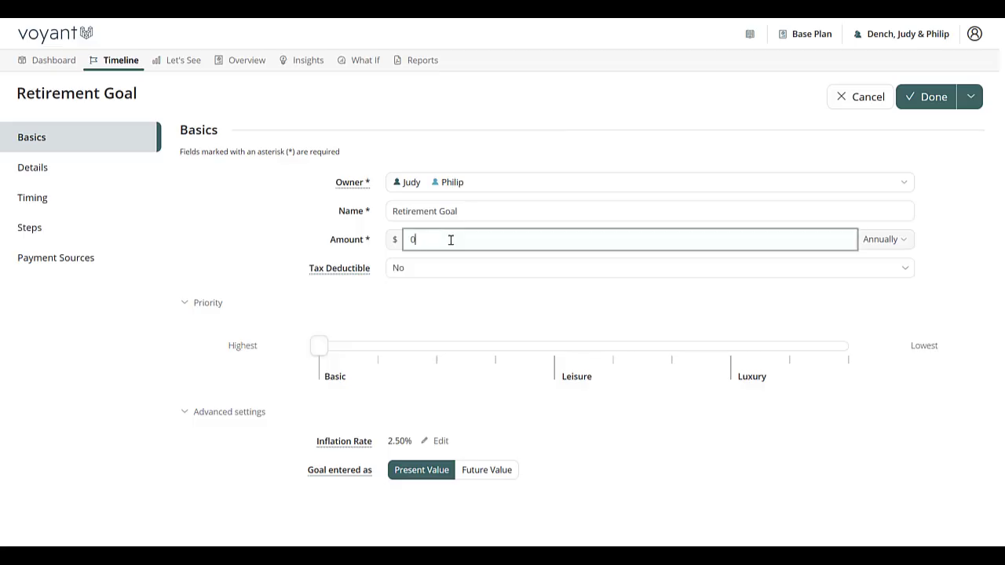
{"action": "type", "text": "100,000"}
{"action": "left_click", "coordinate": [33, 203]}
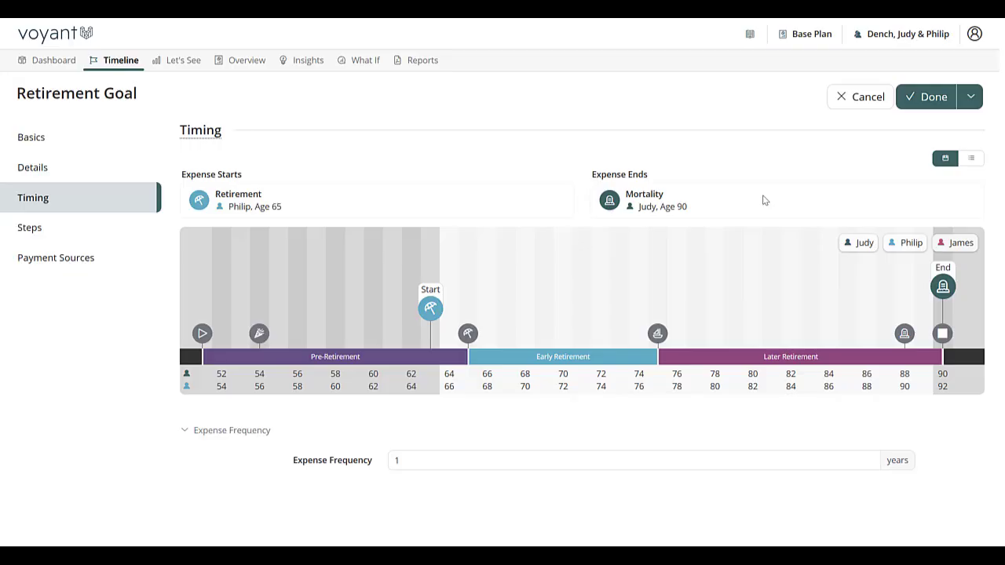
Add a step to the Retirement Goal with an annual amount of $90,000.
{"action": "left_click", "coordinate": [42, 236]}
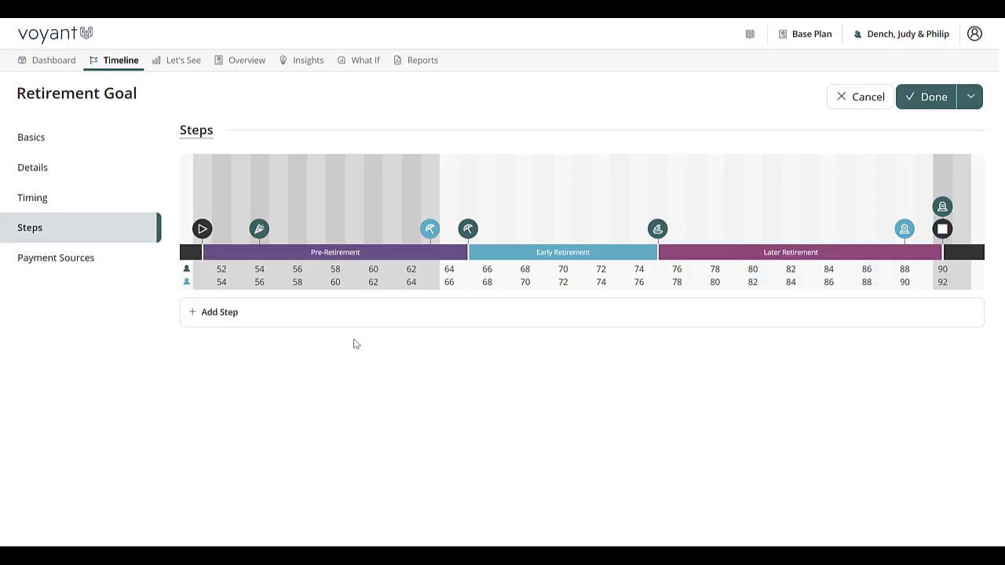
{"action": "mouse_move", "coordinate": [664, 233]}
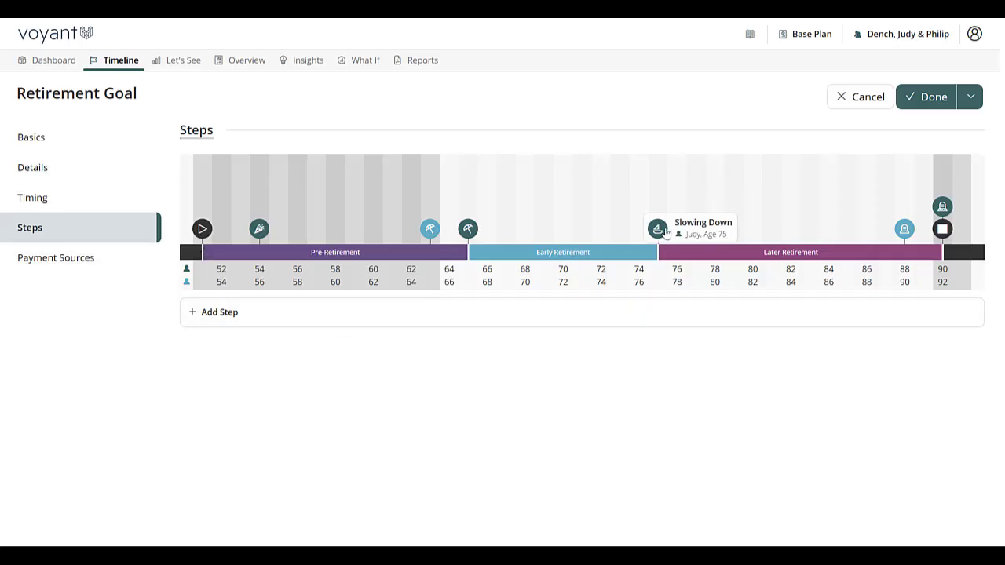
{"action": "left_click", "coordinate": [219, 313]}
{"action": "left_click_drag", "start_coordinate": [514, 146], "coordinate": [304, 157]}
{"action": "type", "text": "90,000"}
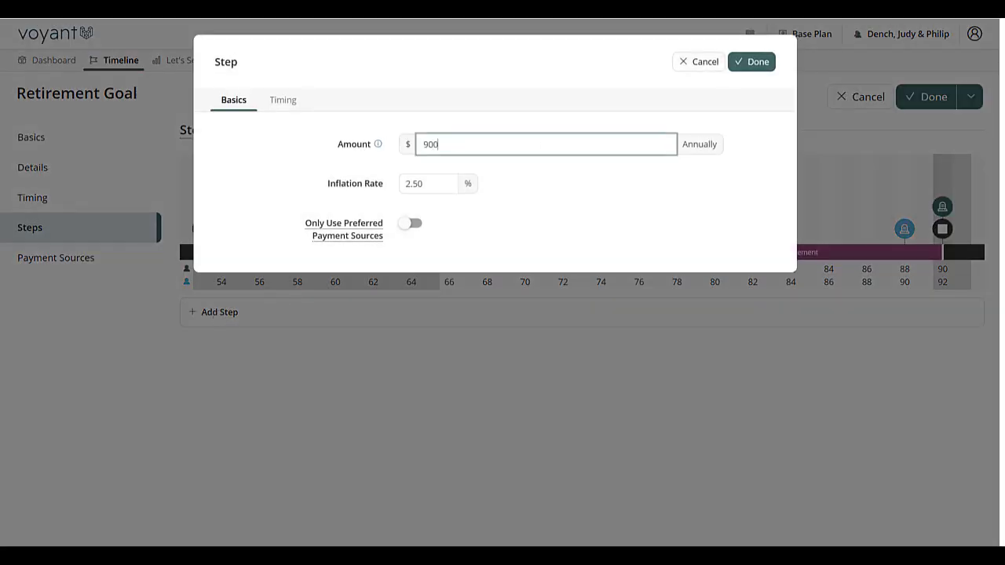
Time the step at the Slowing Down event and save the Retirement Goal.
{"action": "left_click", "coordinate": [274, 102]}
{"action": "left_click", "coordinate": [547, 308]}
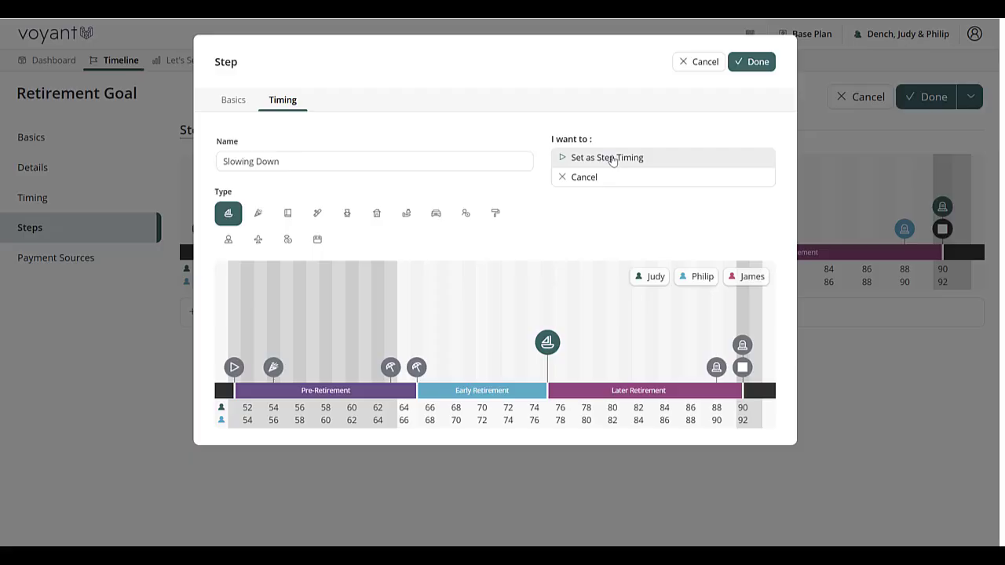
{"action": "left_click", "coordinate": [614, 157]}
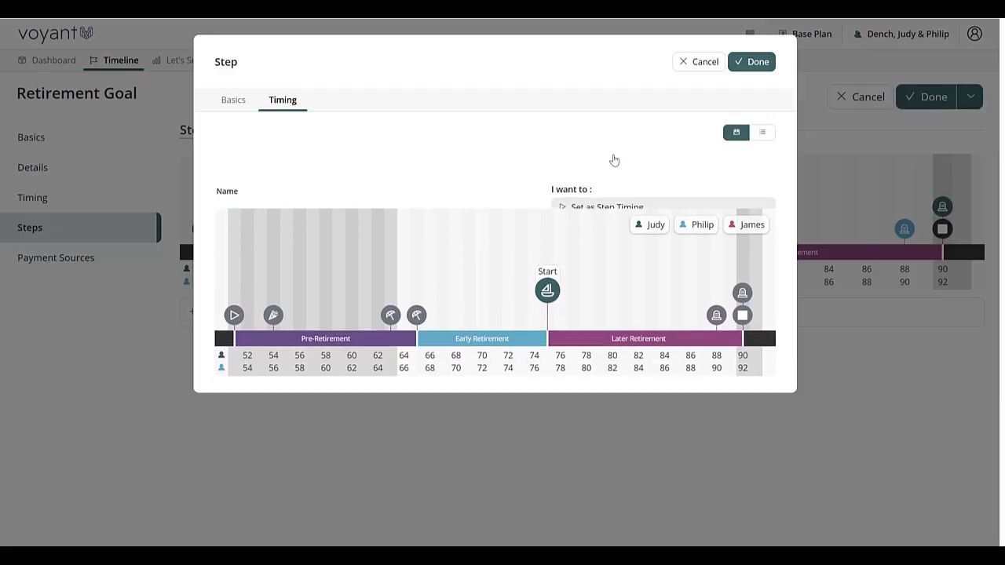
{"action": "left_click", "coordinate": [759, 62]}
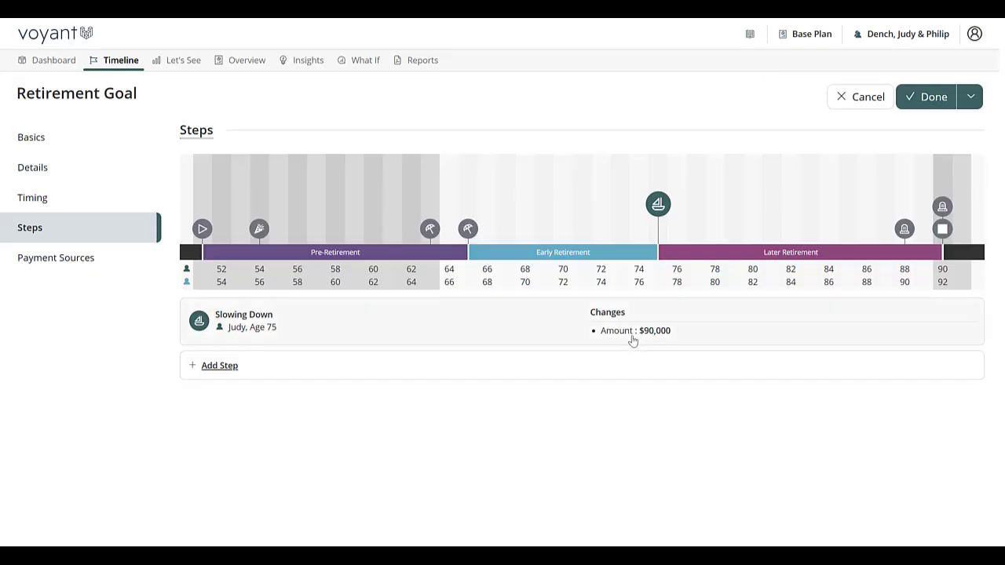
{"action": "left_click", "coordinate": [933, 96]}
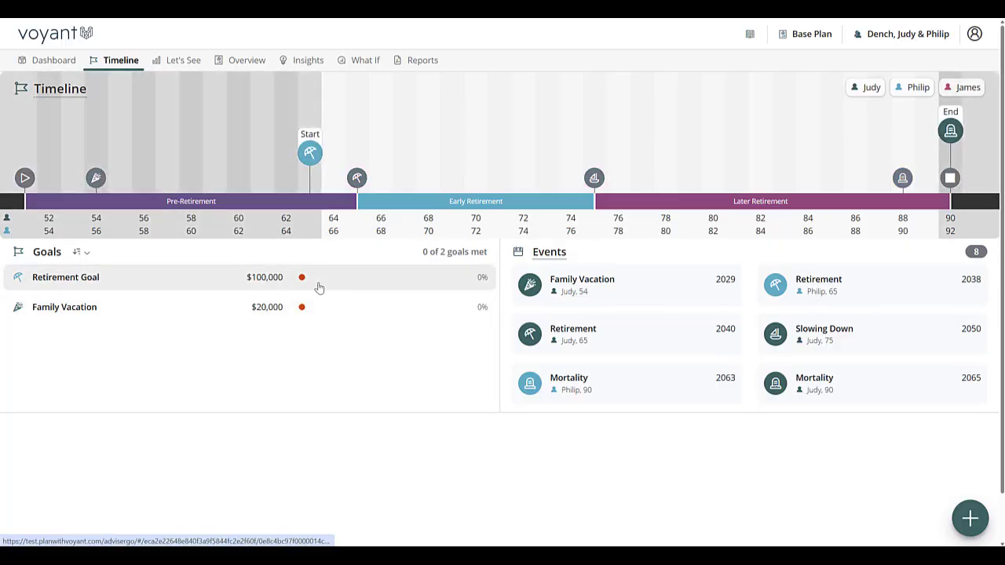
Check the plan's cash flow chart on the dashboard and open the client's support request form.
{"action": "left_click", "coordinate": [64, 66]}
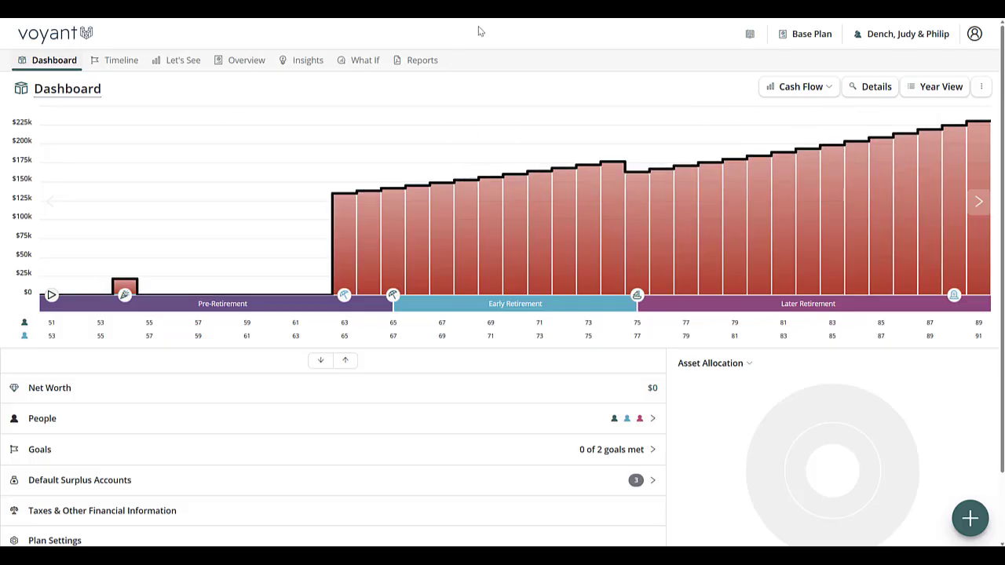
{"action": "left_click", "coordinate": [918, 35]}
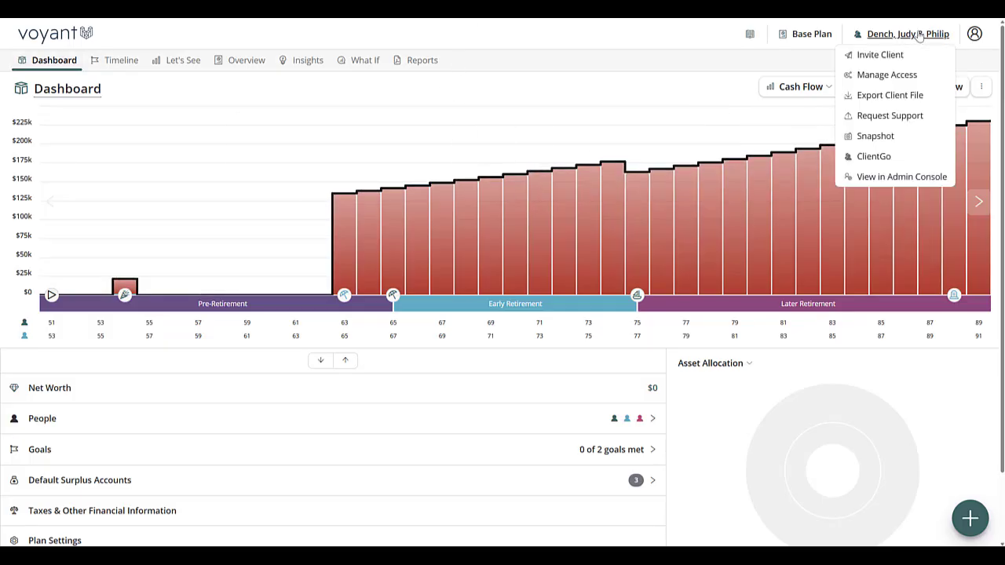
{"action": "left_click", "coordinate": [880, 118]}
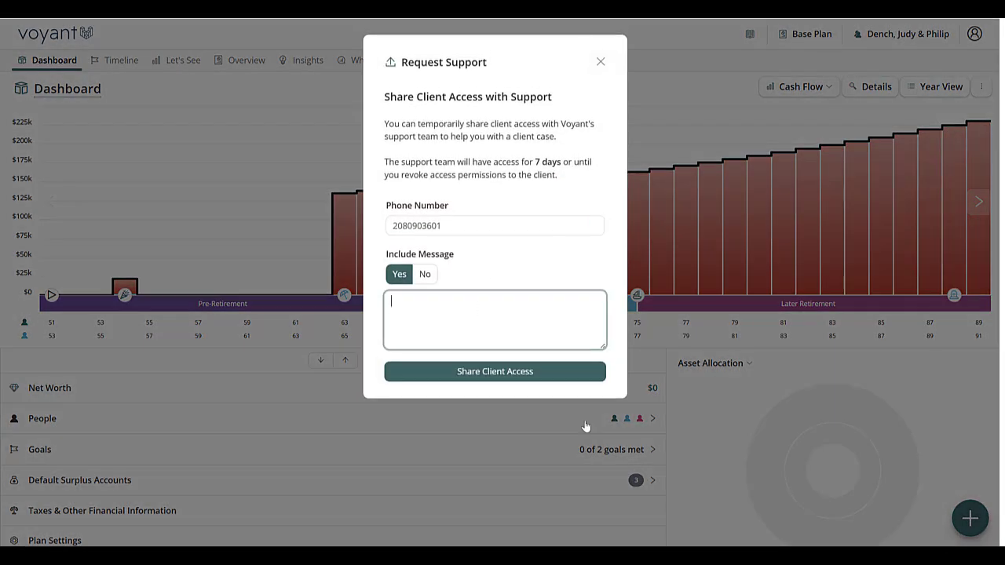